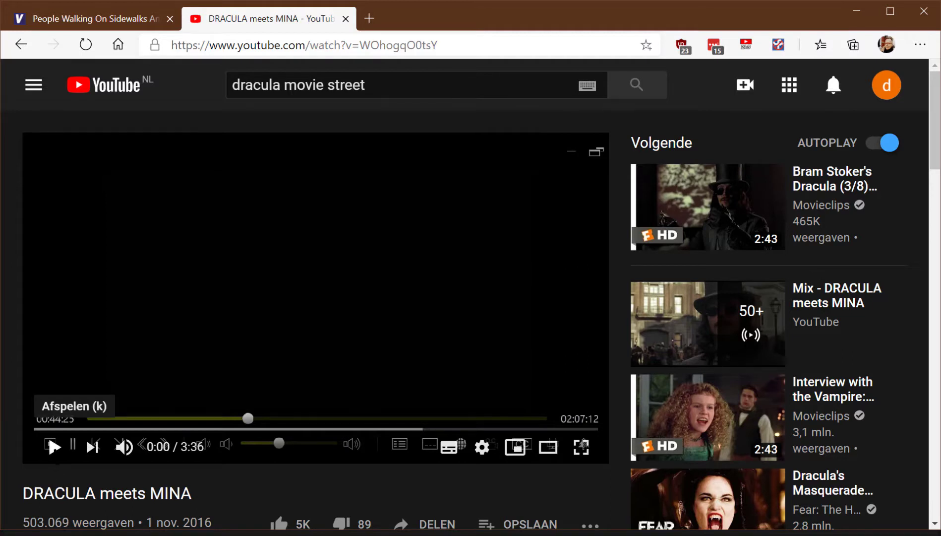
Watch part of the DRACULA meets MINA reference clip, then switch to the video editor.
left_click(53, 446)
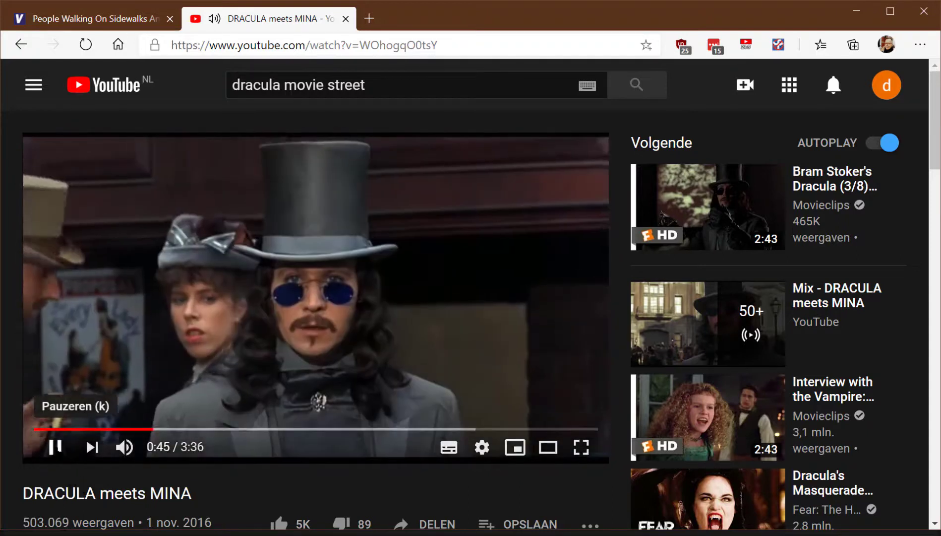
left_click(55, 446)
left_click(98, 534)
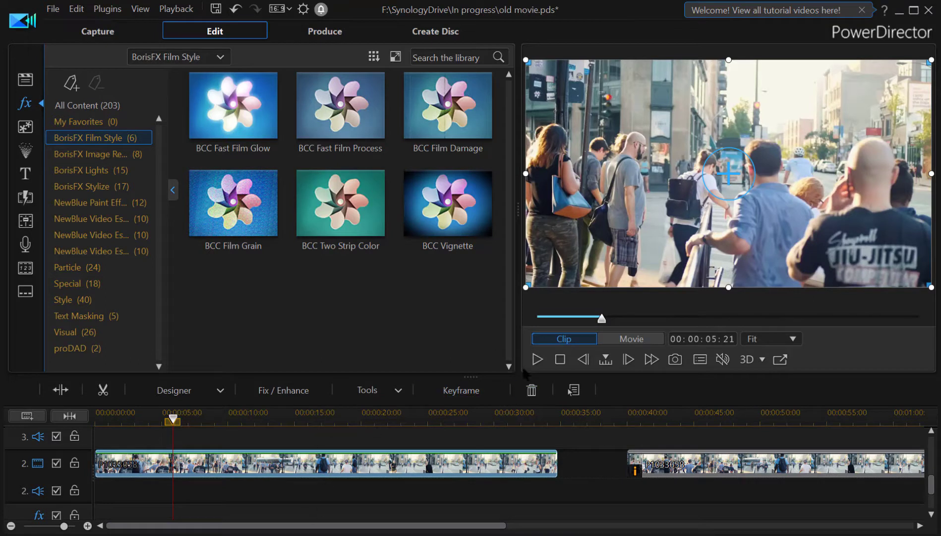
Play back the project in the preview at a few points along the timeline to review the footage.
left_click(538, 360)
left_click(537, 360)
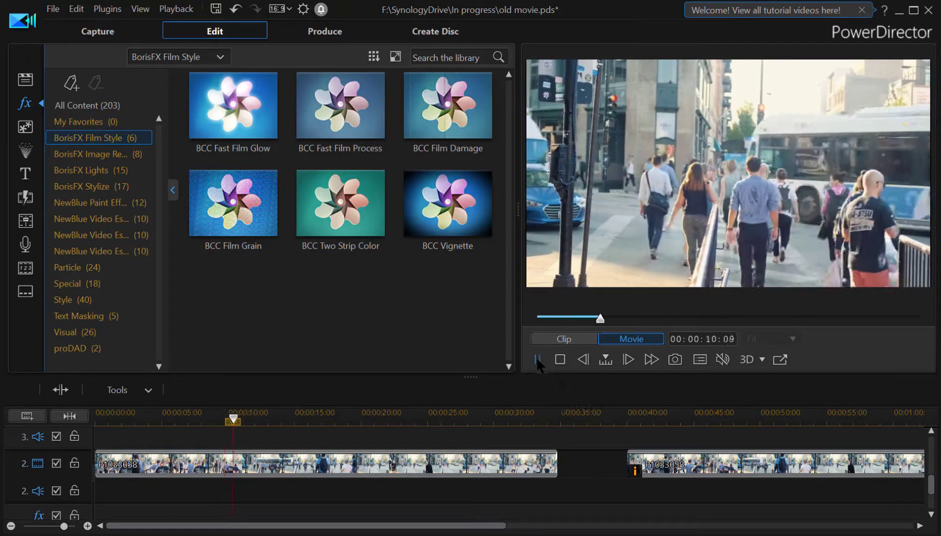
left_click(537, 359)
left_click(666, 411)
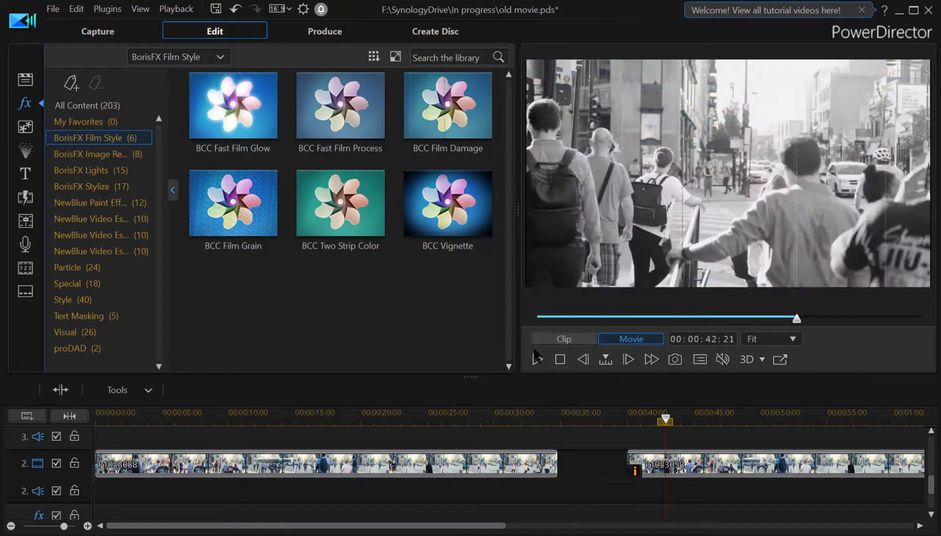
left_click(536, 360)
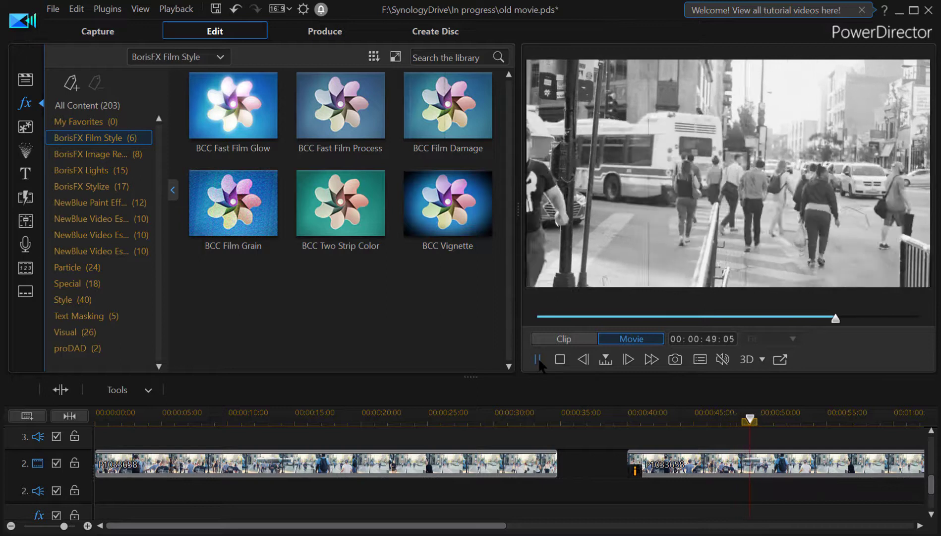
left_click(538, 359)
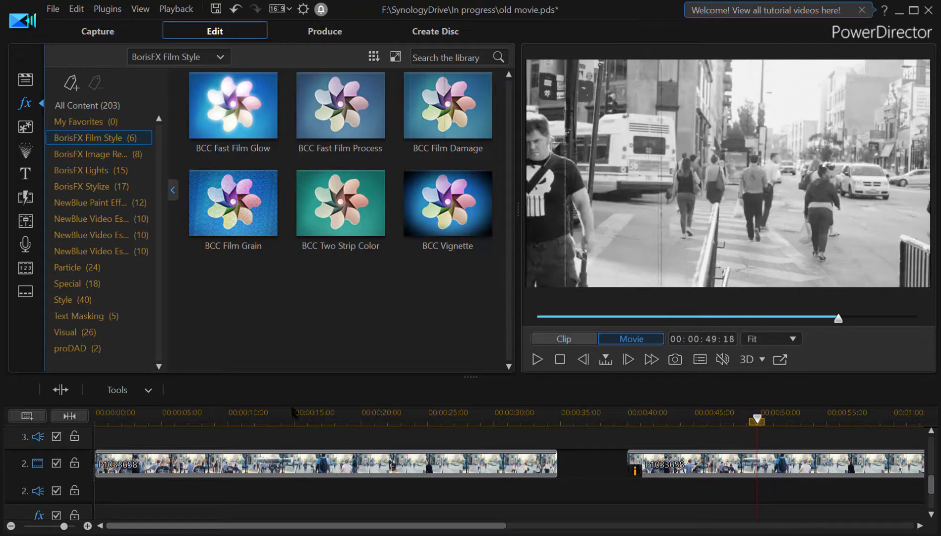
left_click(167, 419)
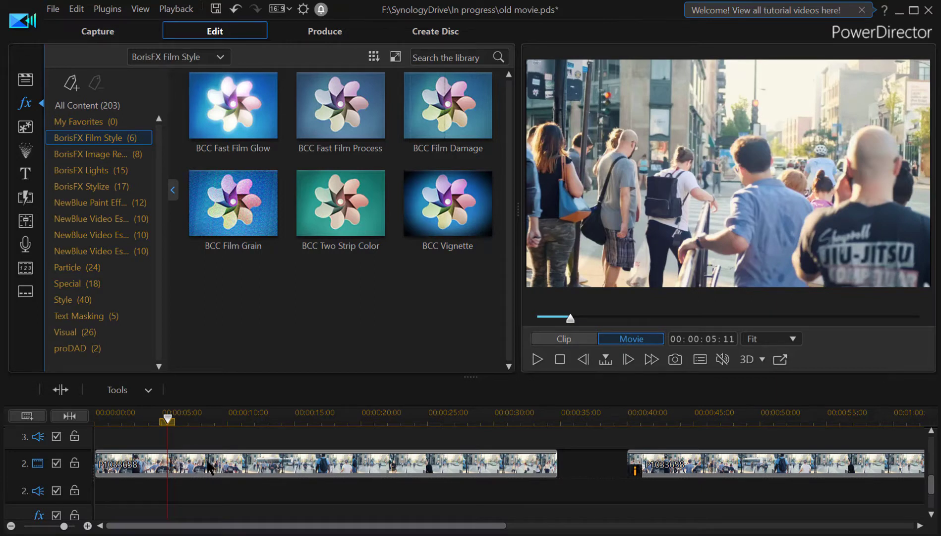
Desaturate the first street clip by enabling Color Adjustment in Fix / Enhance and setting Saturation to 0.
left_click(208, 466)
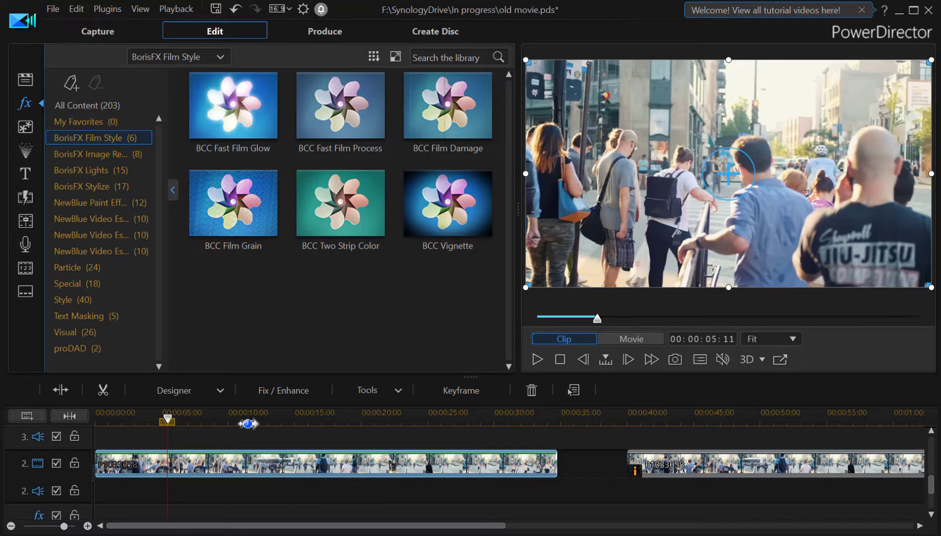
left_click(272, 392)
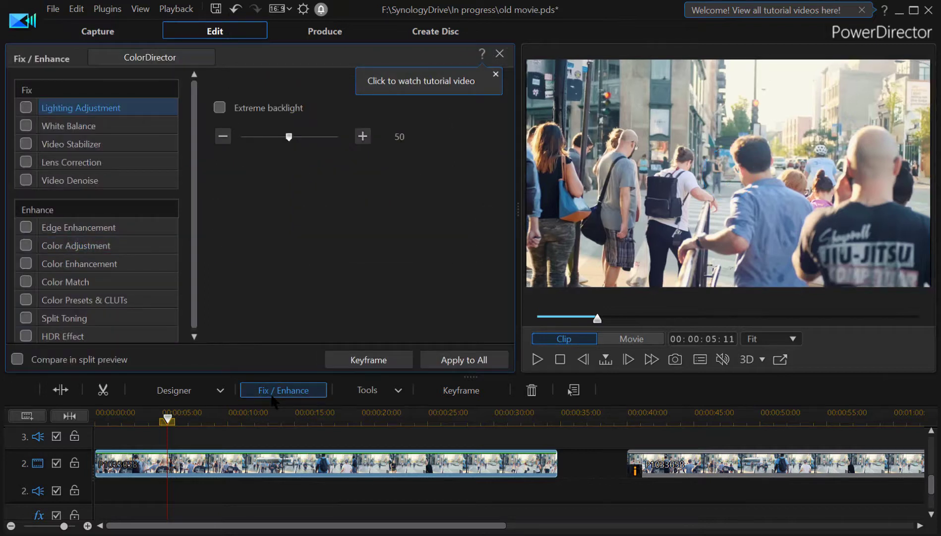
left_click(26, 245)
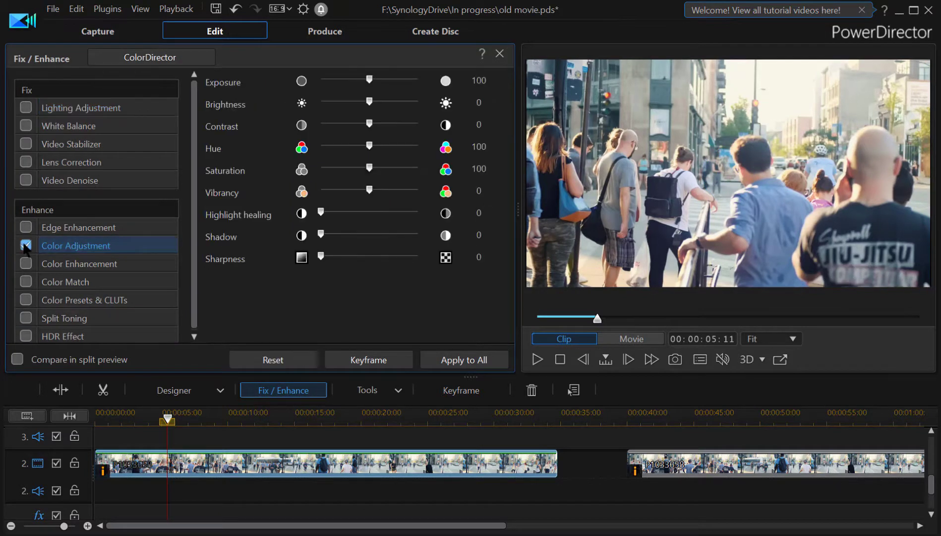
left_click(26, 245)
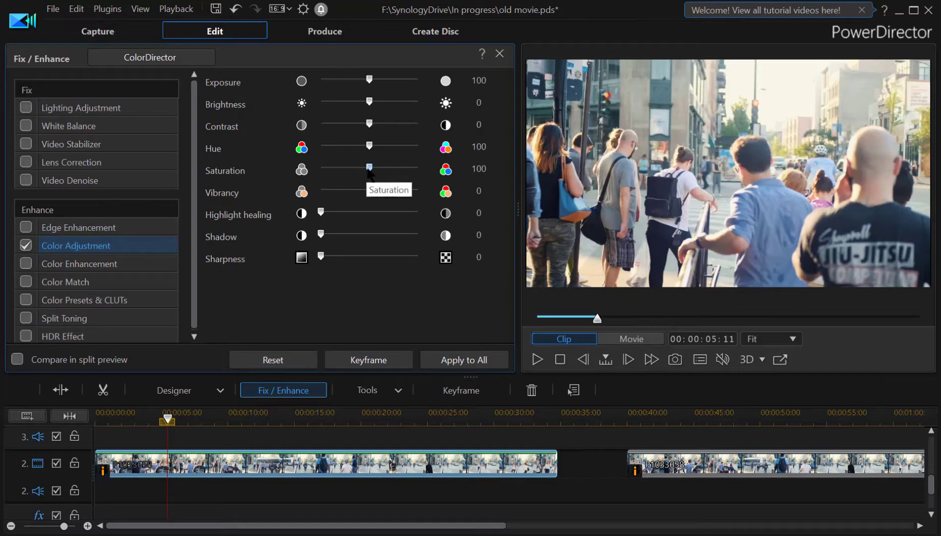
left_click_drag(368, 169, 278, 178)
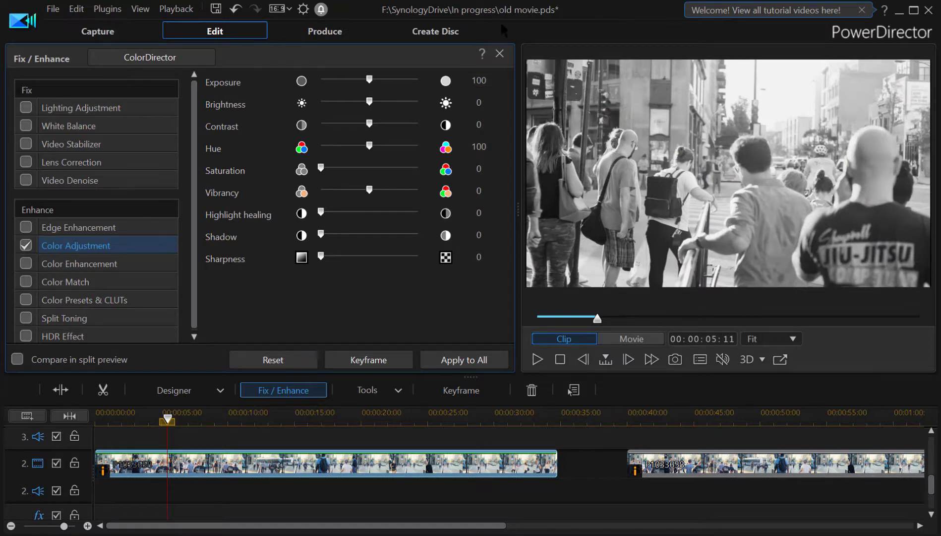
left_click(499, 53)
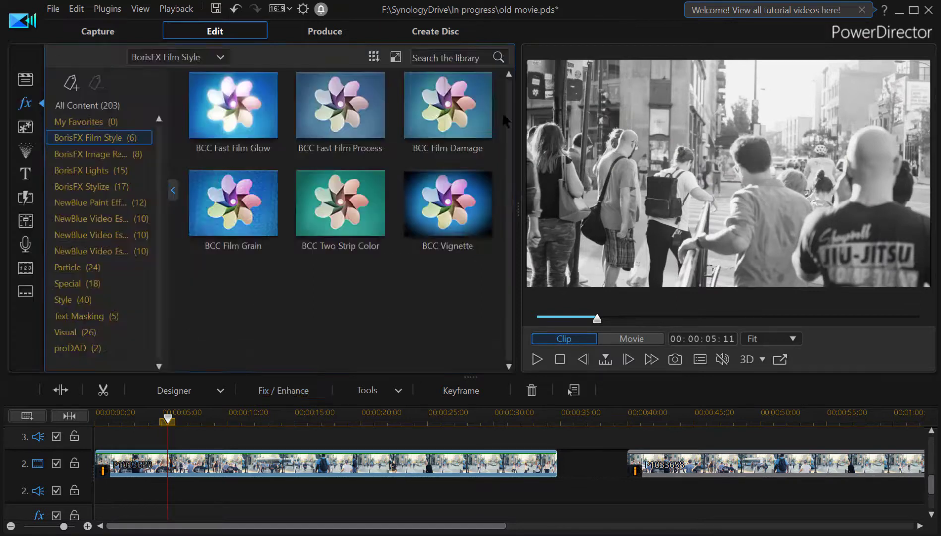
Apply the BCC Film Damage effect from the BorisFX Film Style category to the first clip.
left_click(537, 360)
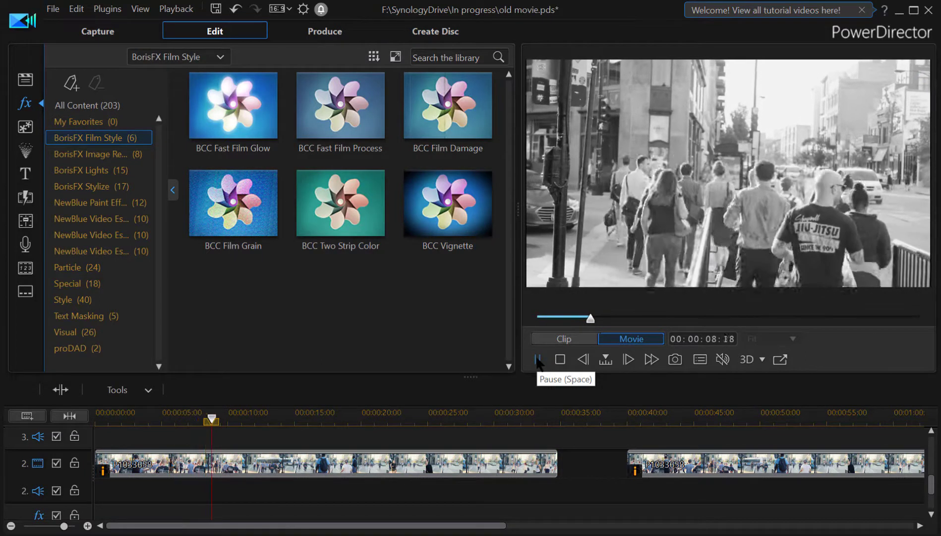
left_click(538, 360)
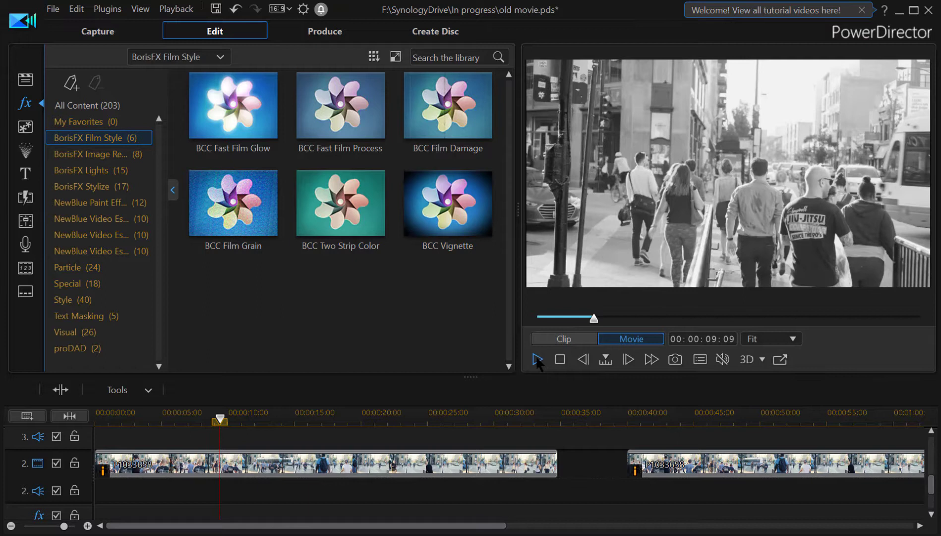
left_click(243, 464)
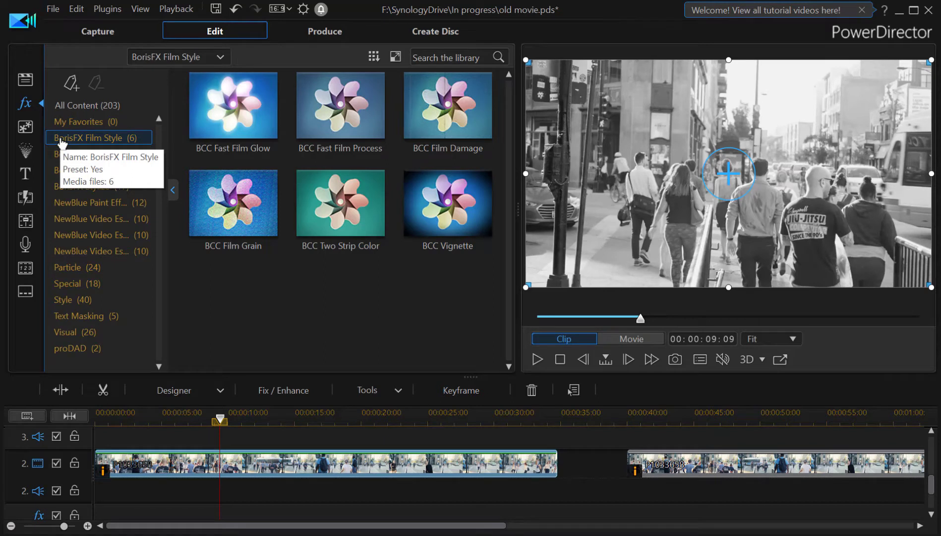
left_click(62, 144)
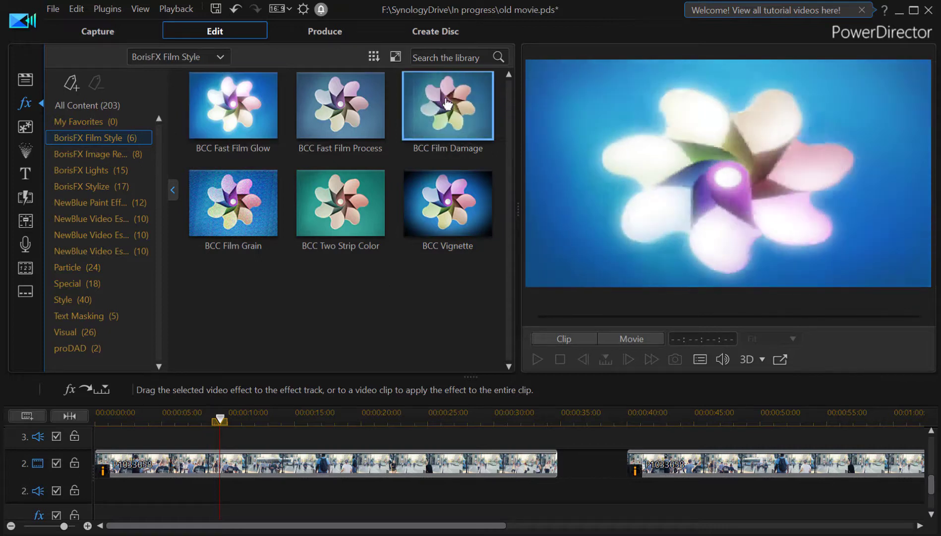
left_click_drag(448, 103, 160, 461)
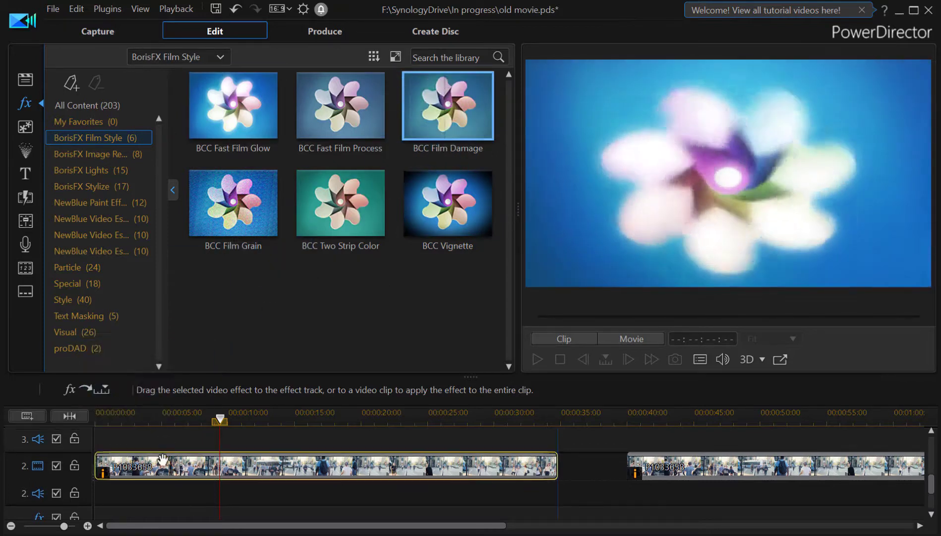
left_click(160, 461)
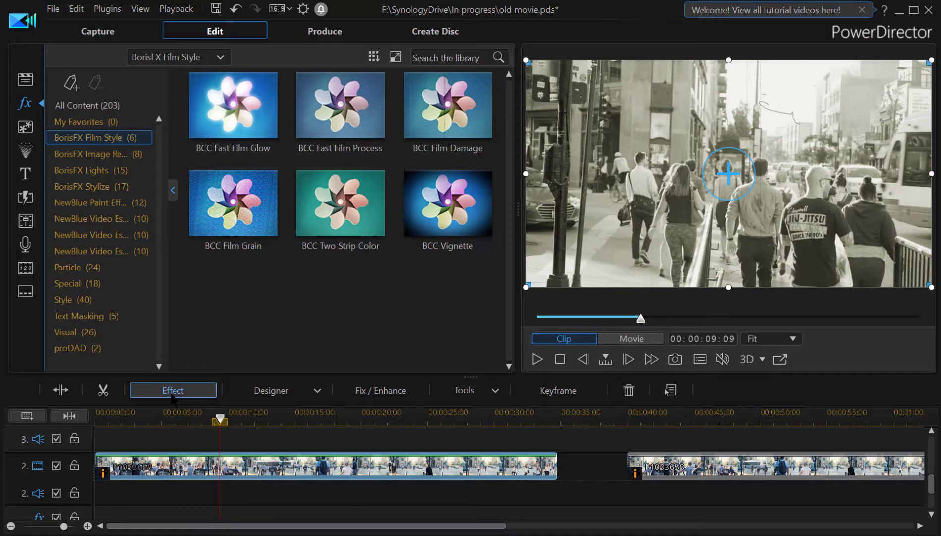
Open the effect settings for BCC Film Damage and turn off Color On.
left_click(172, 389)
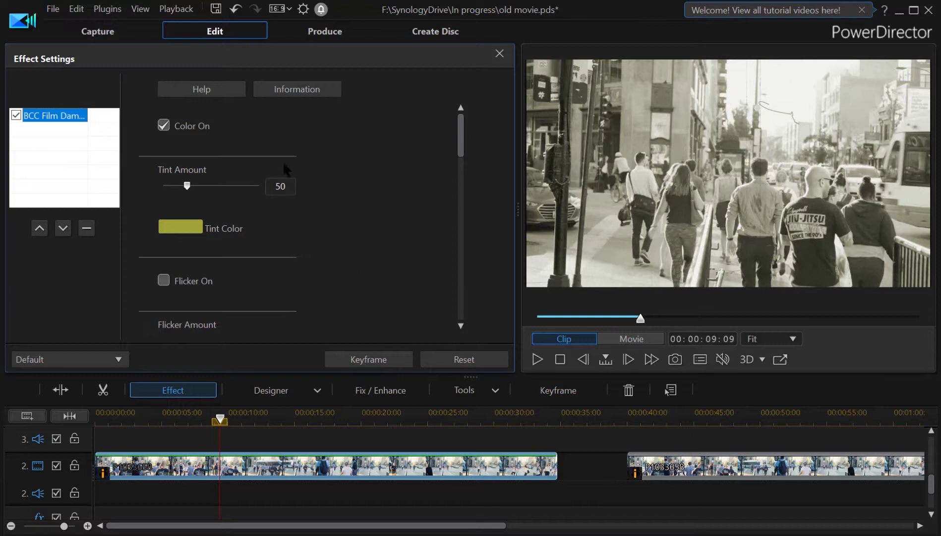
left_click(164, 127)
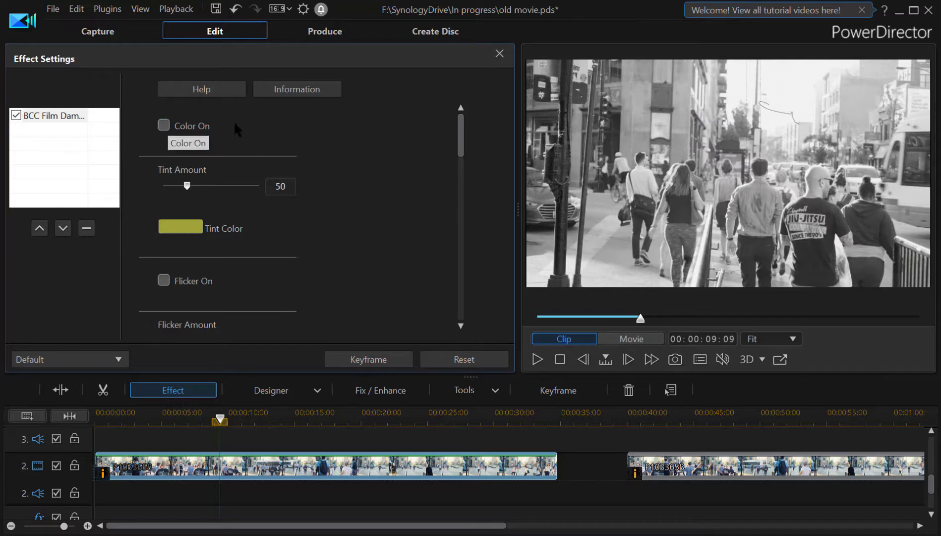
Scroll through the Film Damage settings and play the clip from its start in the preview.
left_click_drag(456, 144, 461, 171)
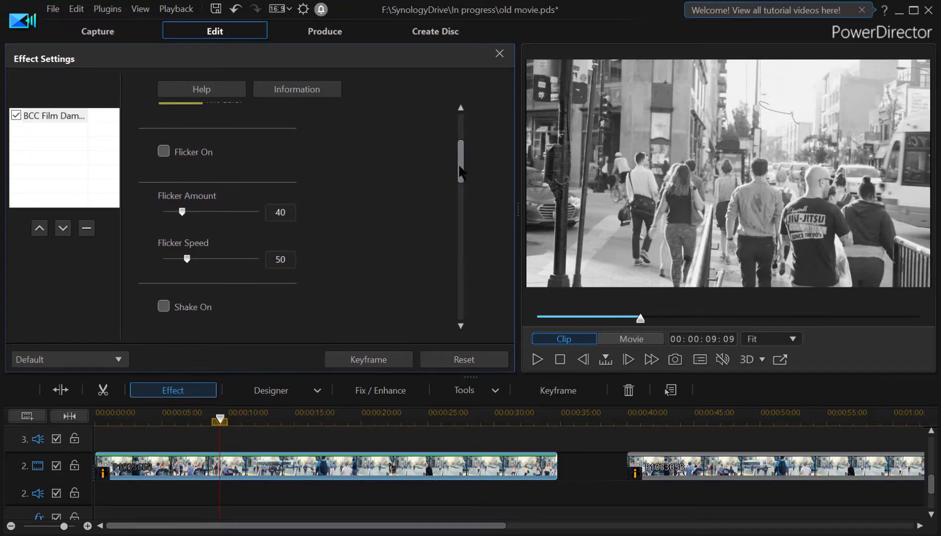
left_click_drag(459, 167, 461, 204)
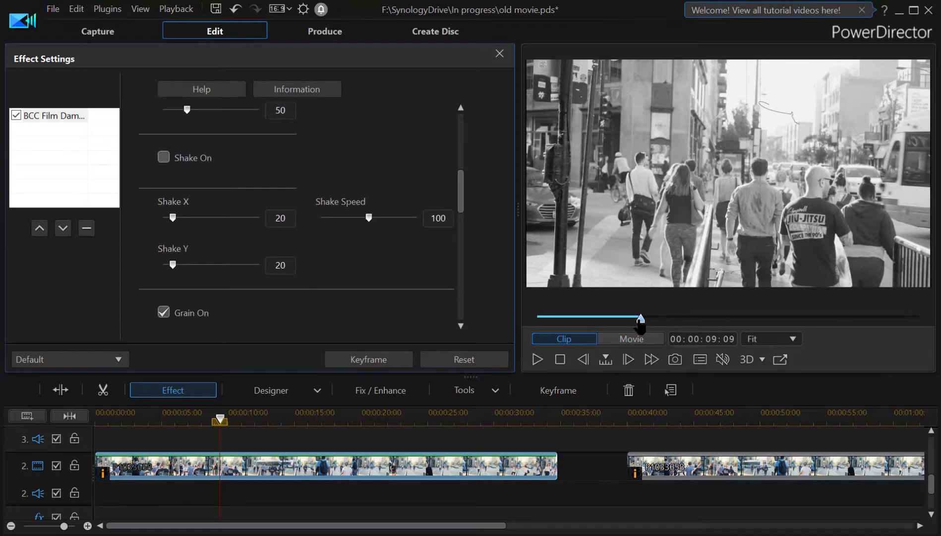
left_click_drag(640, 319, 541, 319)
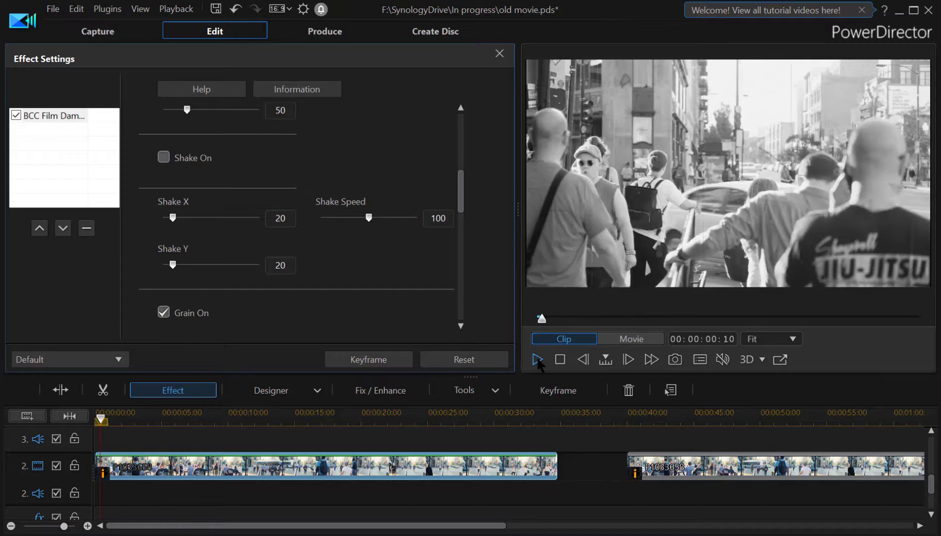
left_click(537, 359)
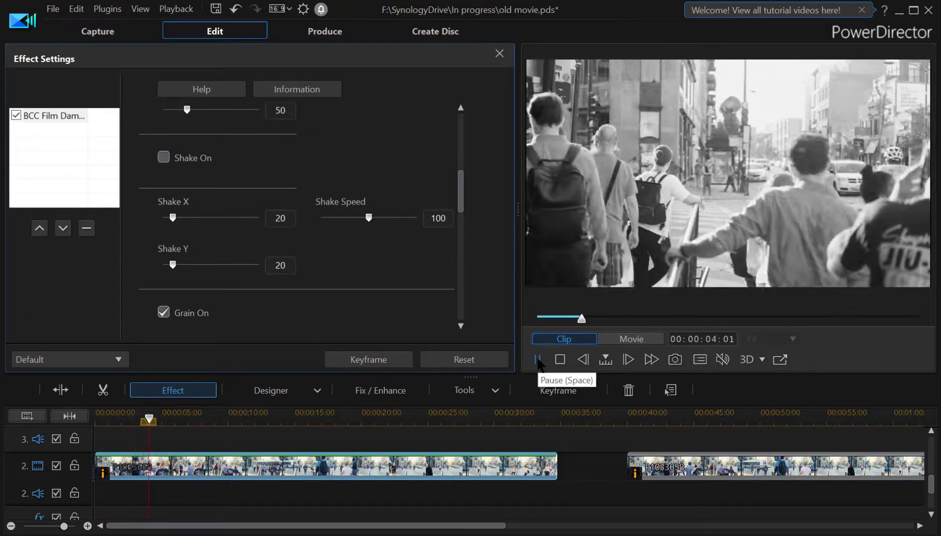
left_click(538, 359)
Turn on Shake and set Shake X to 10.
scroll(458, 186, "up", 3)
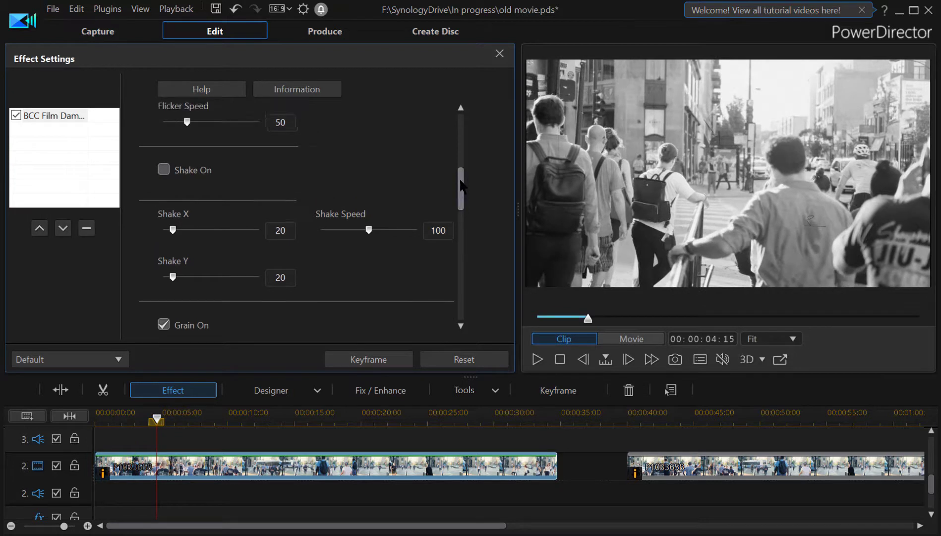
left_click(164, 243)
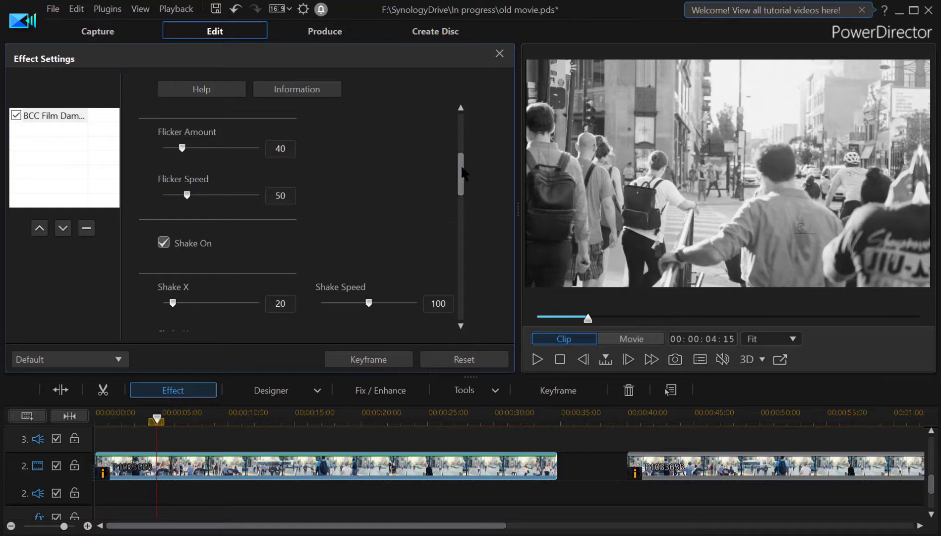
left_click_drag(462, 173, 463, 187)
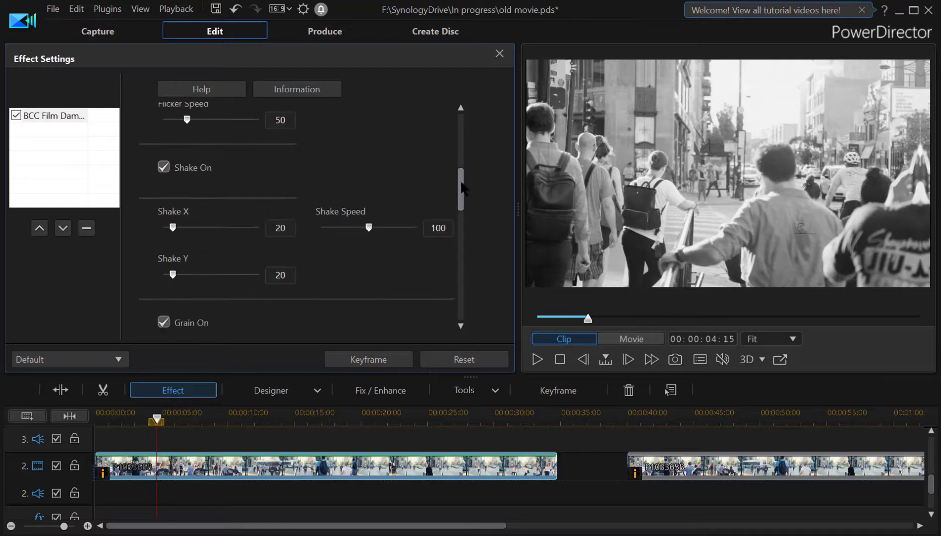
left_click(163, 166)
left_click_drag(288, 228, 232, 225)
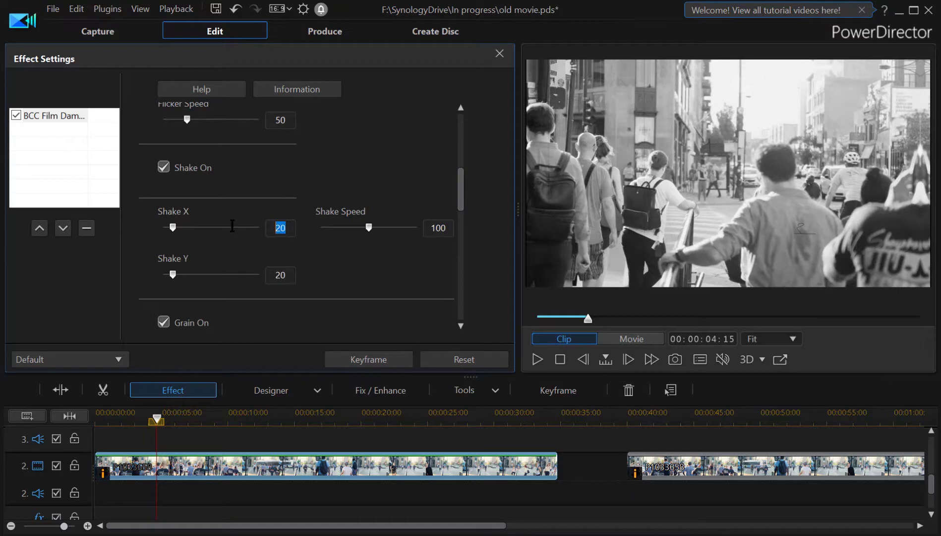
type("10")
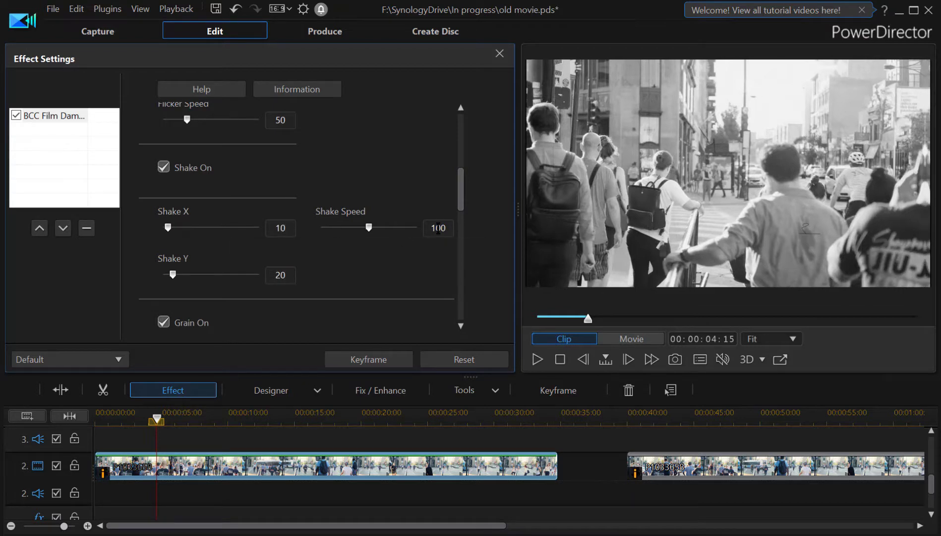
Set Shake Speed to 20 and Shake Y to 10.
left_click_drag(449, 228, 433, 226)
type("20")
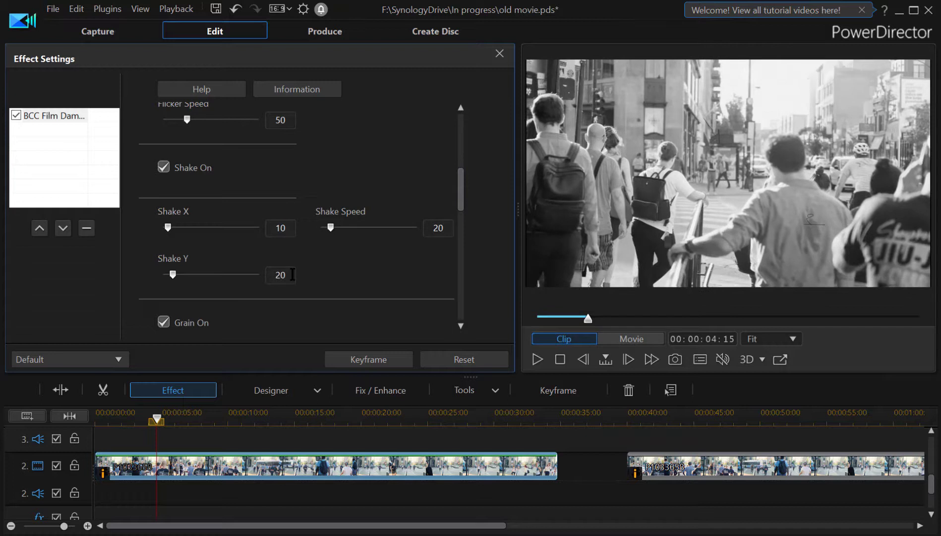
left_click_drag(293, 274, 241, 276)
type("1")
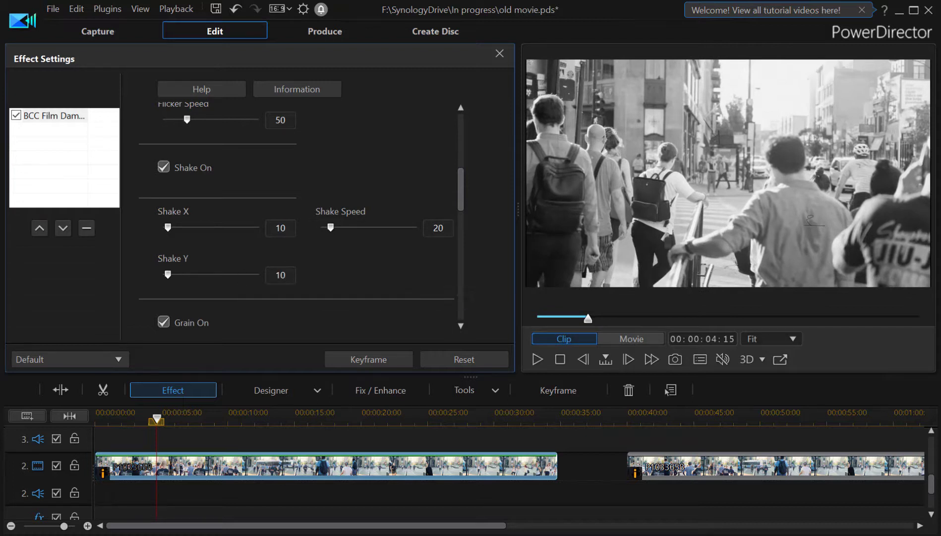
Set Hair Thickness to 200 in the Film Damage settings and play back the clip.
left_click(538, 361)
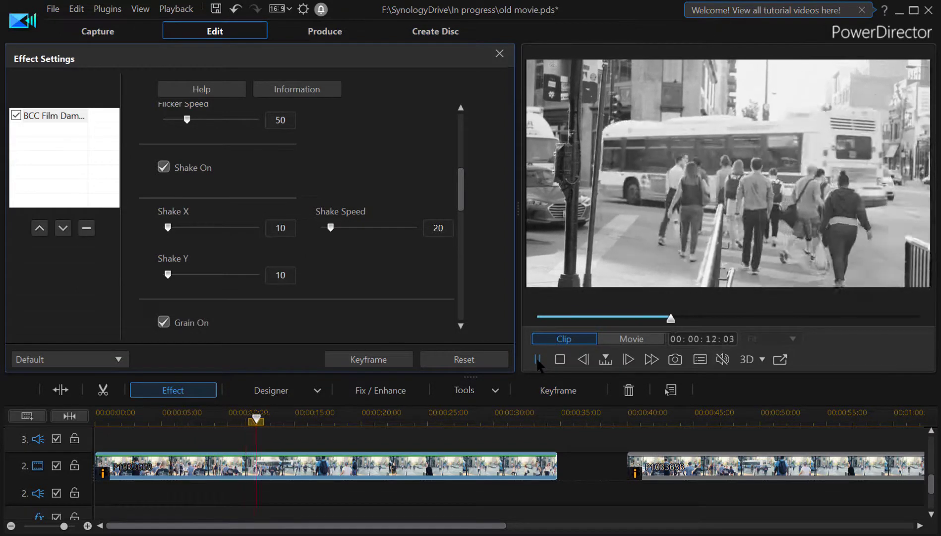
left_click(538, 360)
left_click_drag(461, 190, 461, 253)
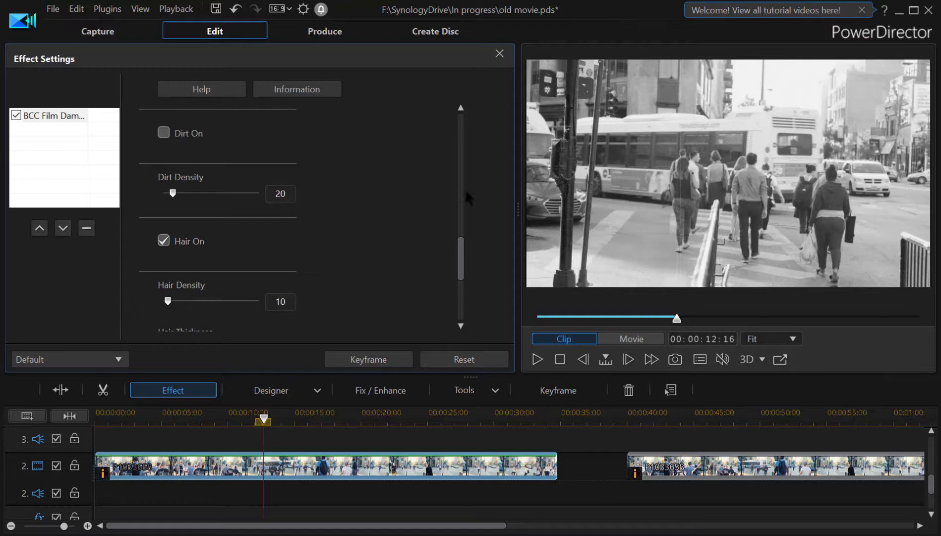
left_click_drag(461, 257, 462, 273)
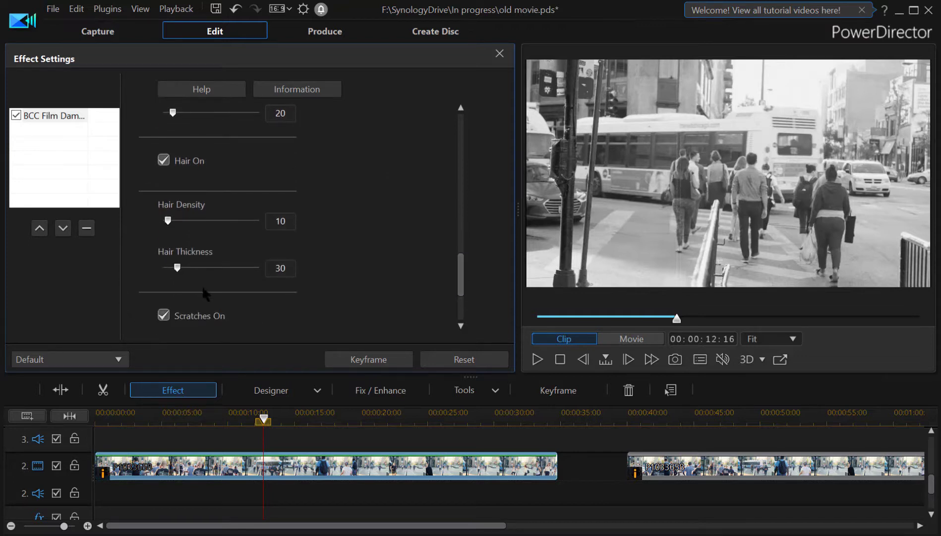
left_click_drag(178, 270, 322, 271)
left_click(537, 359)
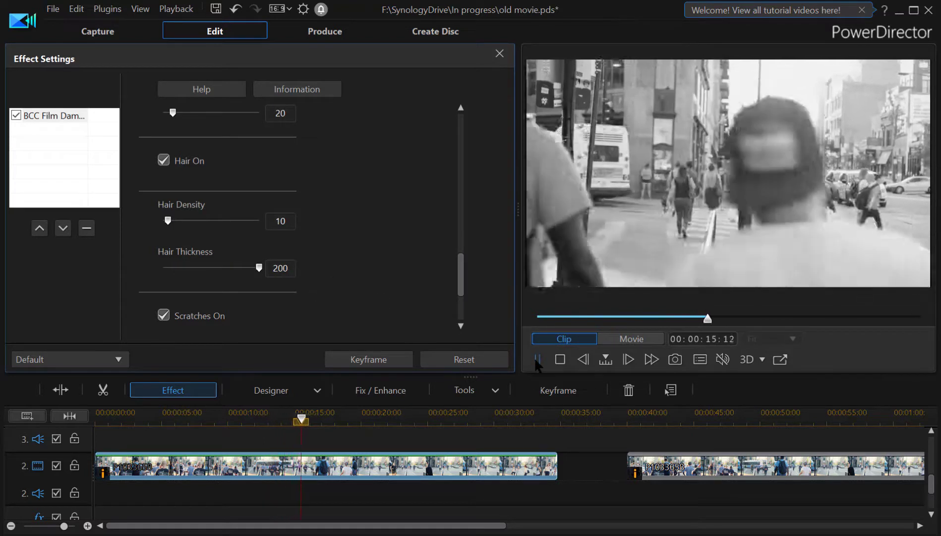
Set Hair Thickness to 32 and Scratch Width to 200 in the Film Damage settings.
left_click(535, 359)
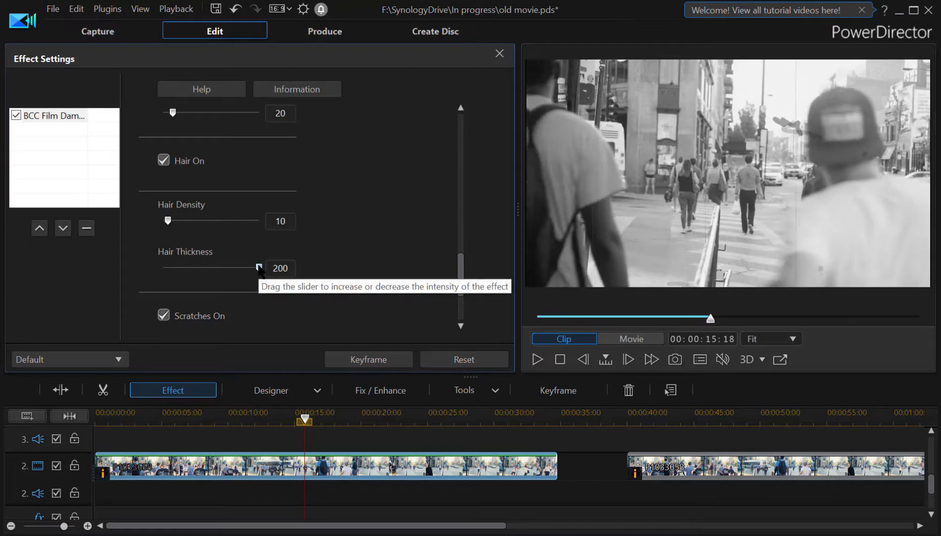
left_click_drag(258, 267, 178, 274)
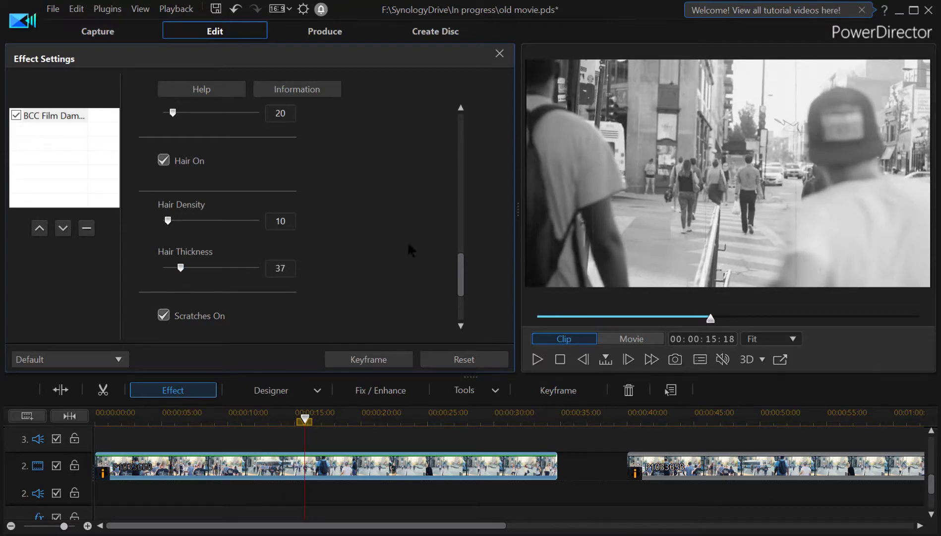
scroll(461, 280, "down", 2)
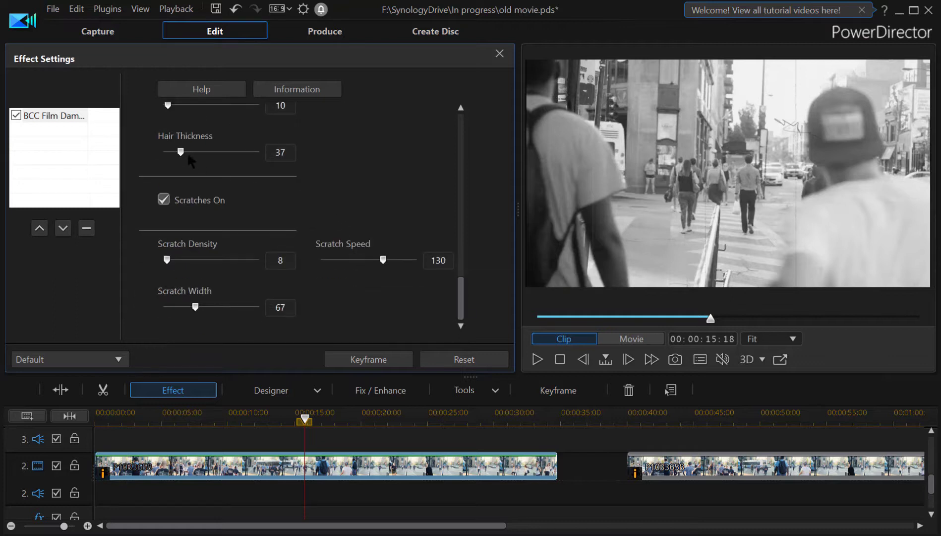
left_click_drag(180, 152, 180, 162)
left_click_drag(196, 307, 296, 316)
Play the clip from its start in the preview to review the film damage.
left_click(538, 362)
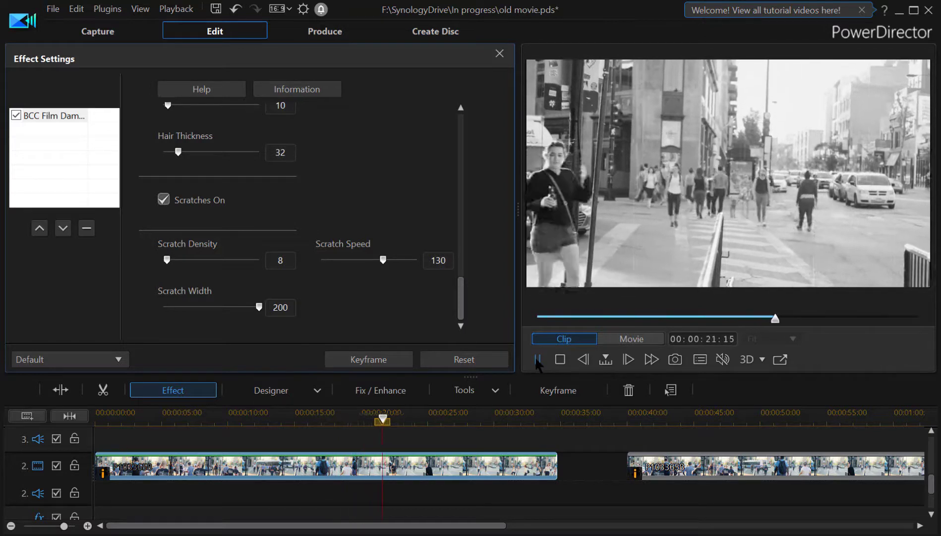
left_click(537, 359)
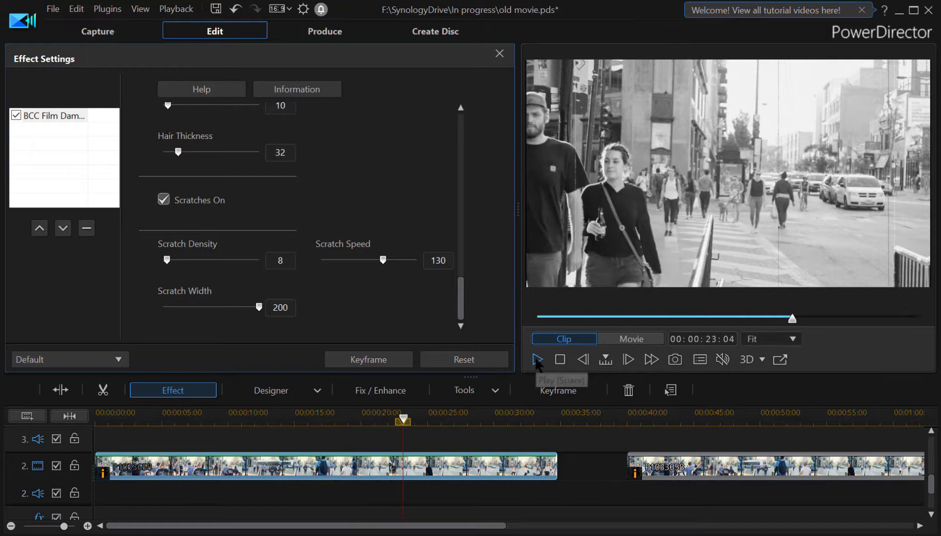
left_click(552, 318)
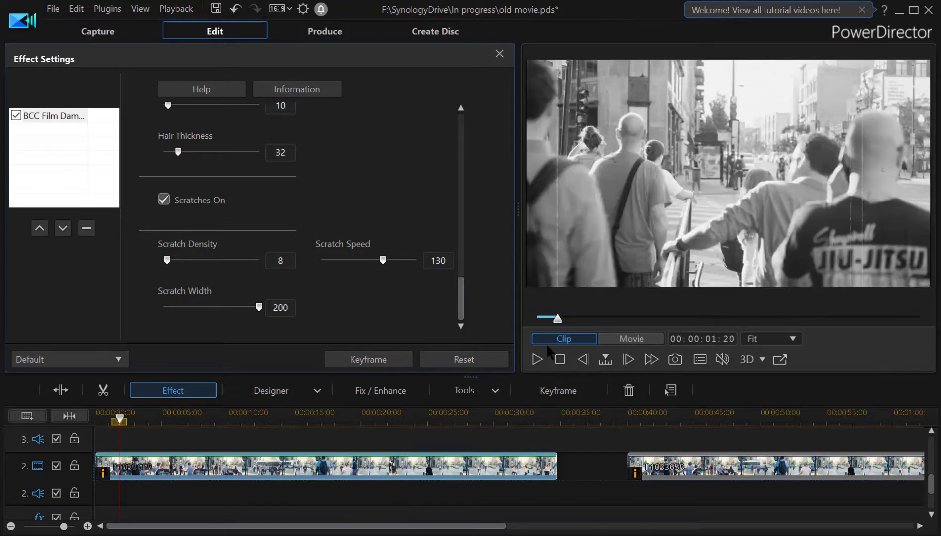
left_click(537, 359)
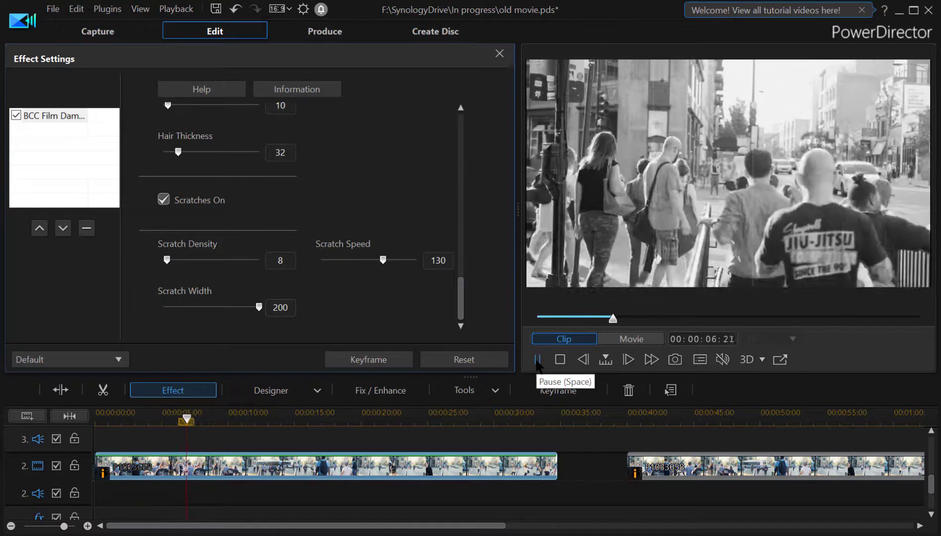
left_click(537, 359)
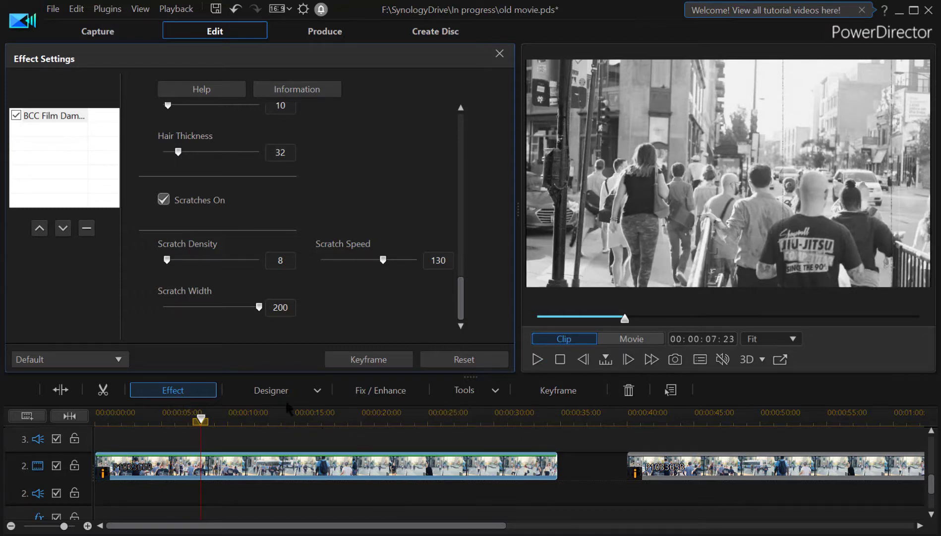
Speed up the clip with the Video Speed power tool using a speed multiplier of 1.5, then play it back.
left_click(472, 391)
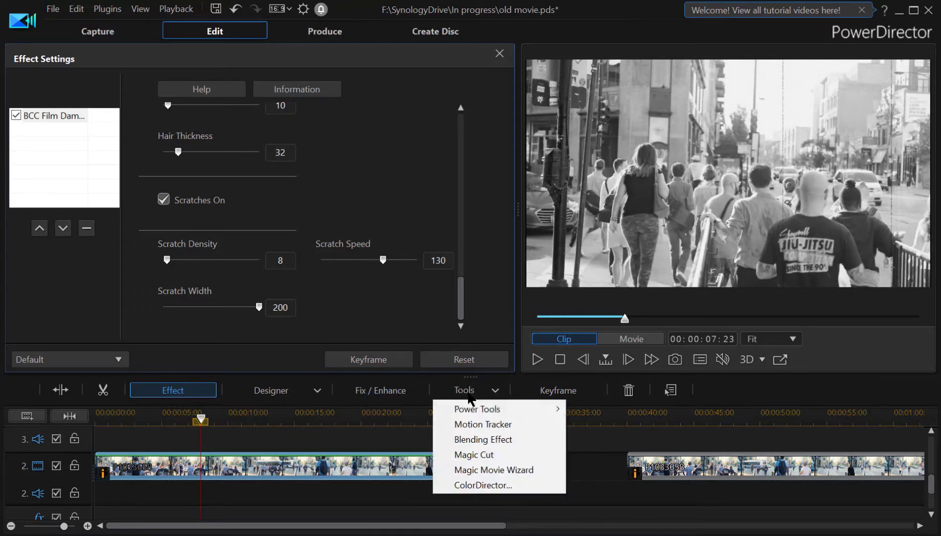
mouse_move(485, 411)
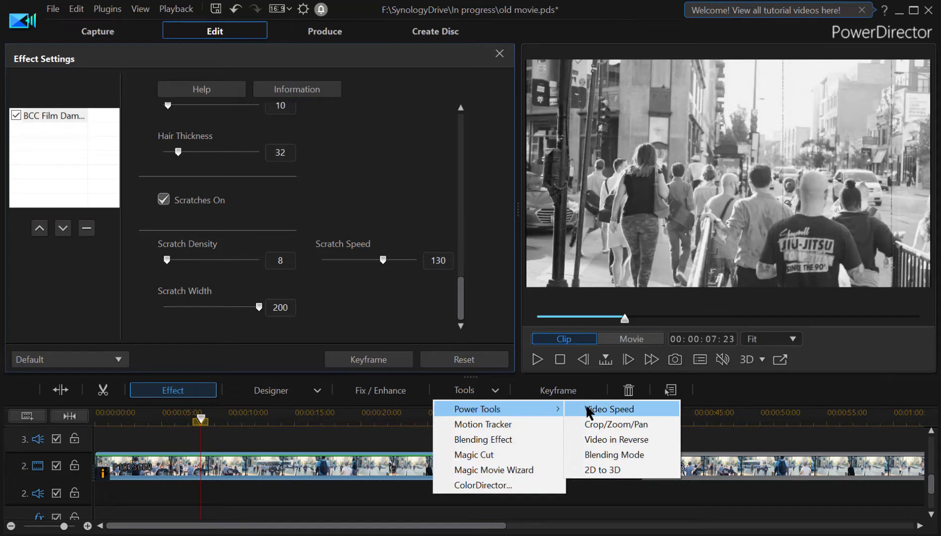
left_click(598, 407)
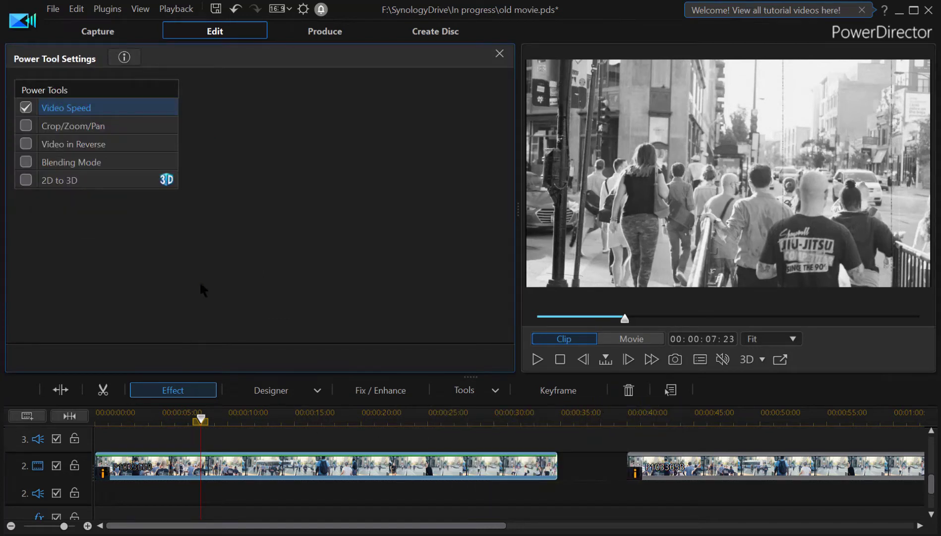
left_click(87, 105)
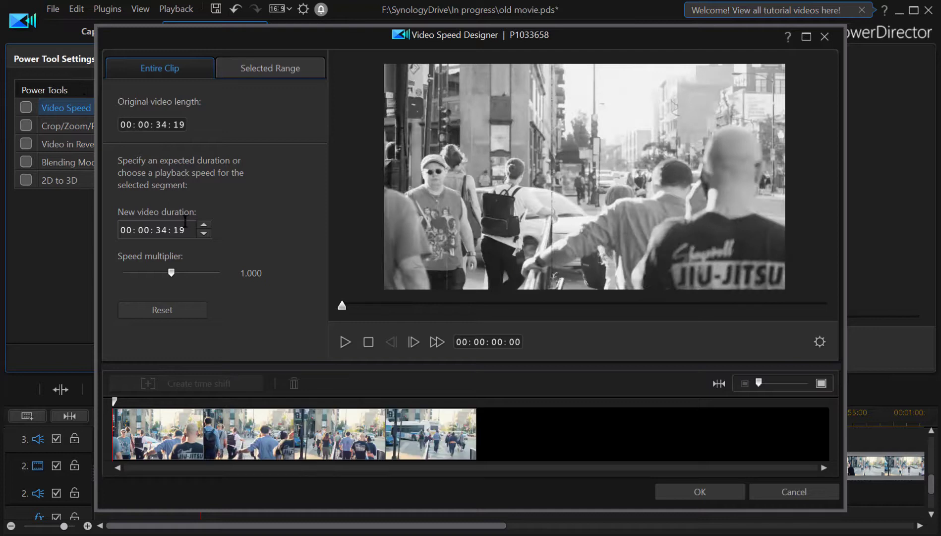
mouse_move(252, 268)
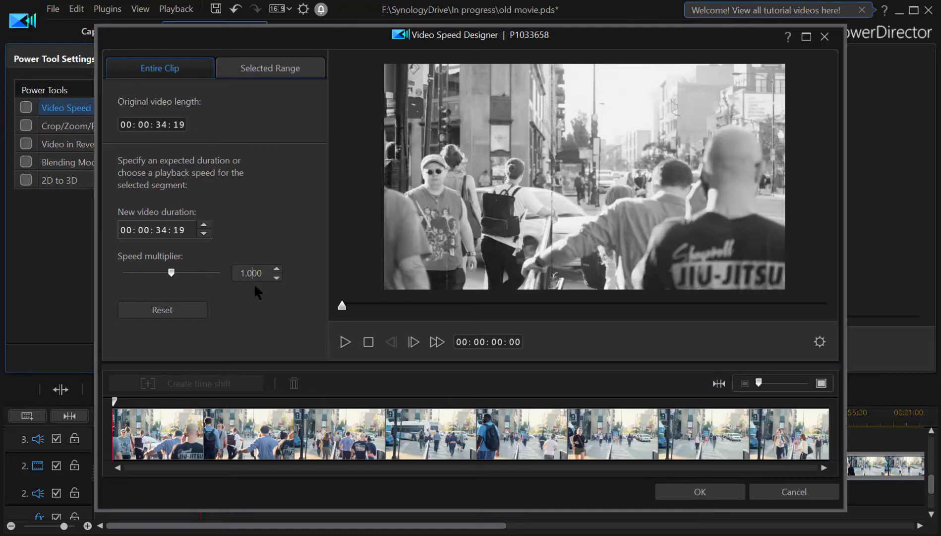
key("BackSpace")
type("5")
left_click(343, 342)
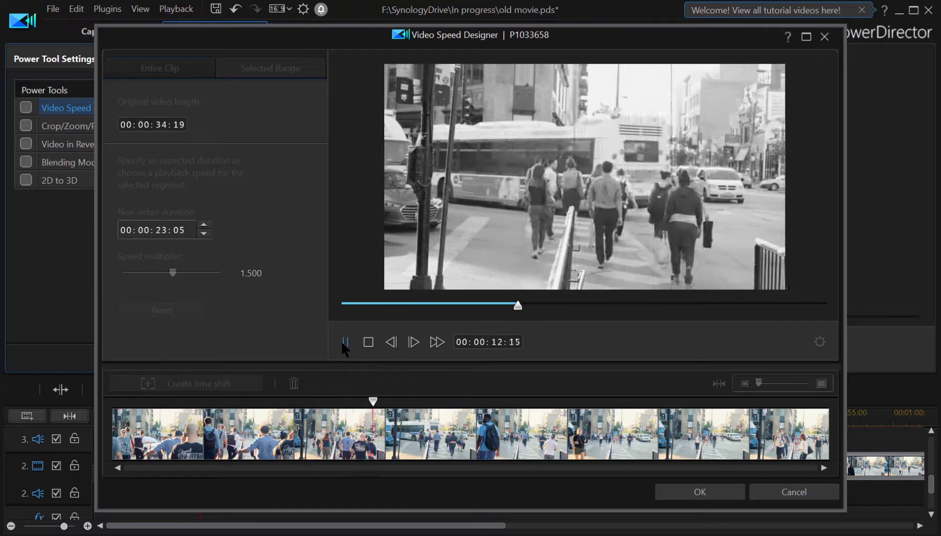
left_click(344, 342)
left_click(674, 485)
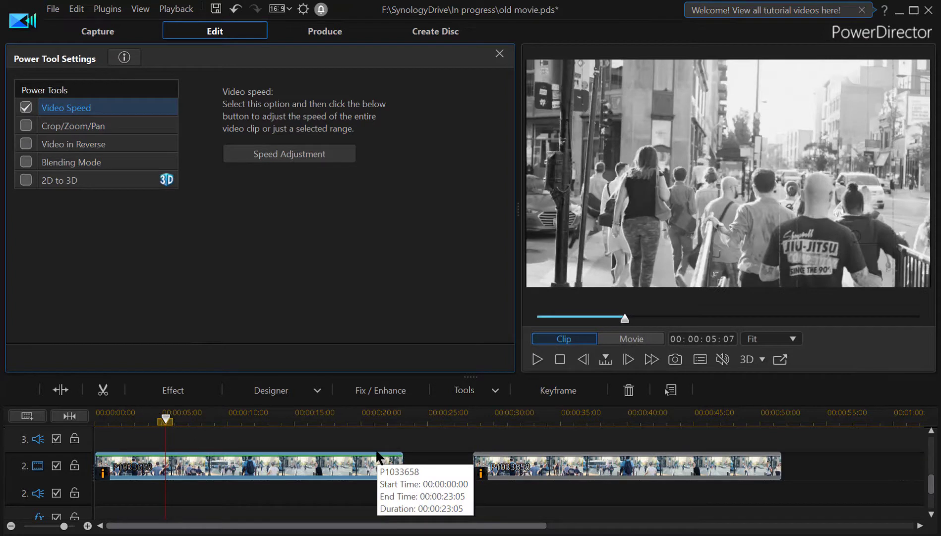
left_click(535, 360)
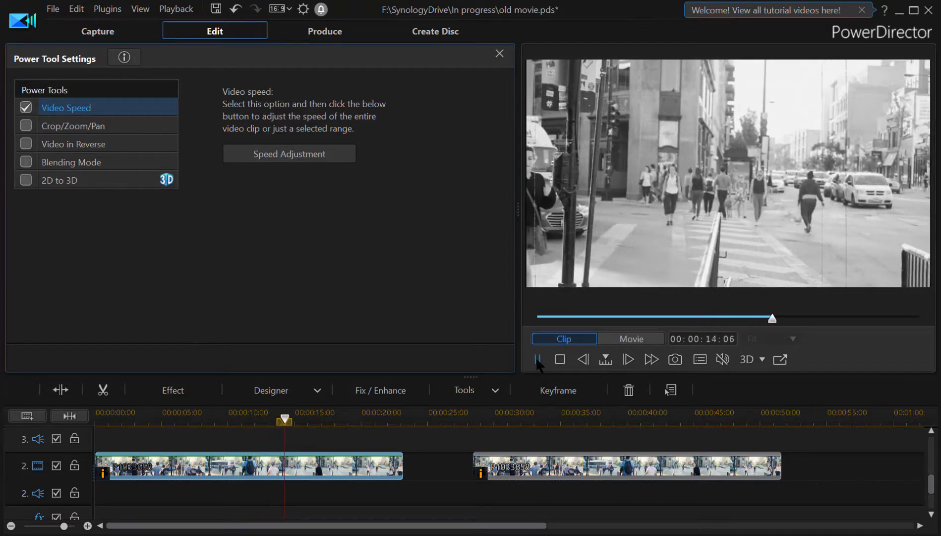
left_click(538, 359)
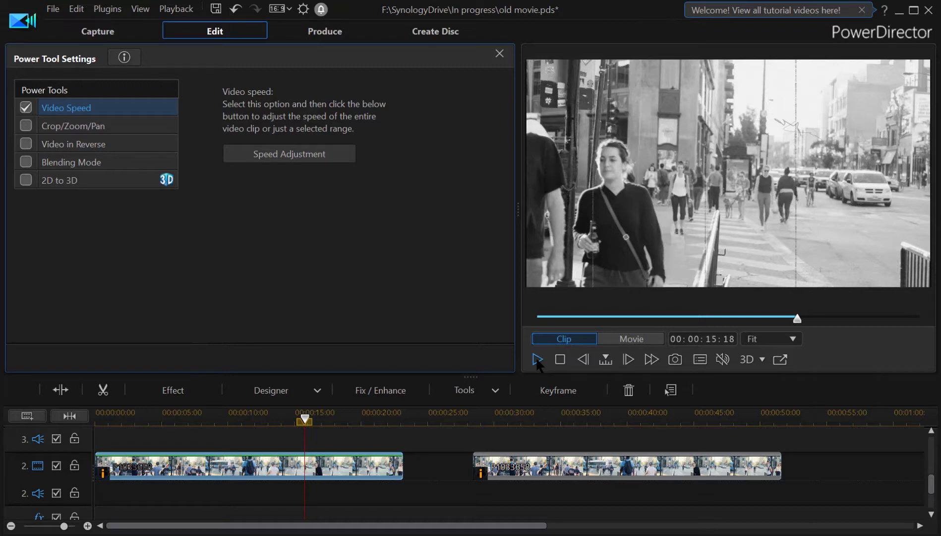
Apply the Skip effect from the Special effects category to the first video clip.
left_click(500, 54)
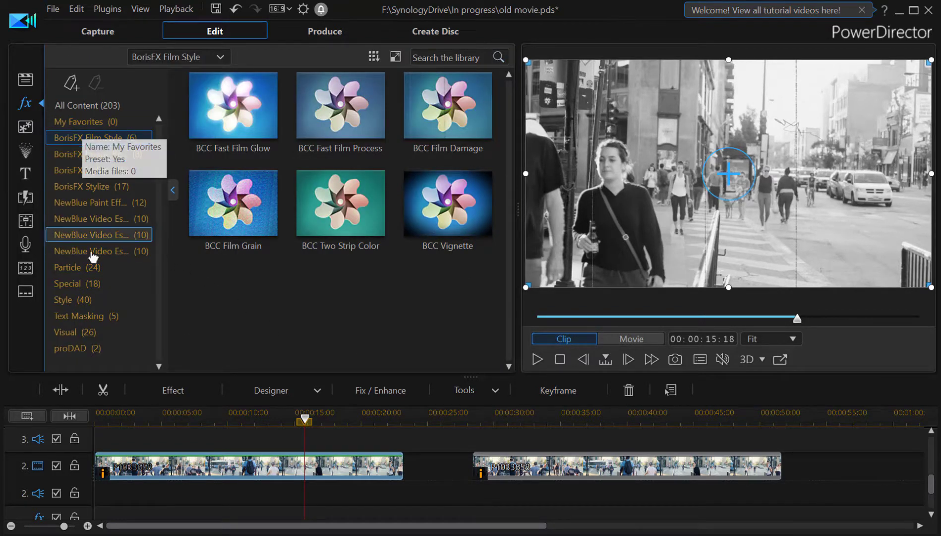
left_click(77, 283)
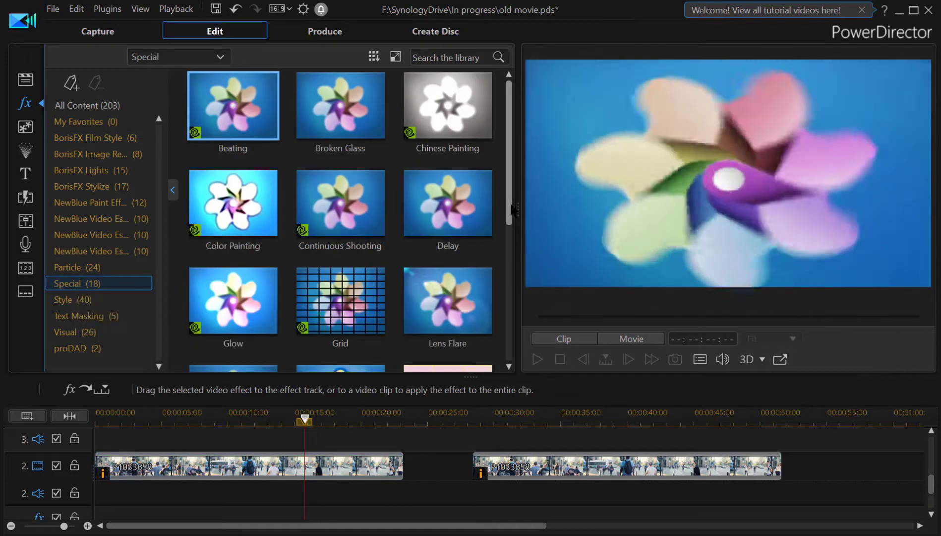
left_click_drag(512, 211, 514, 358)
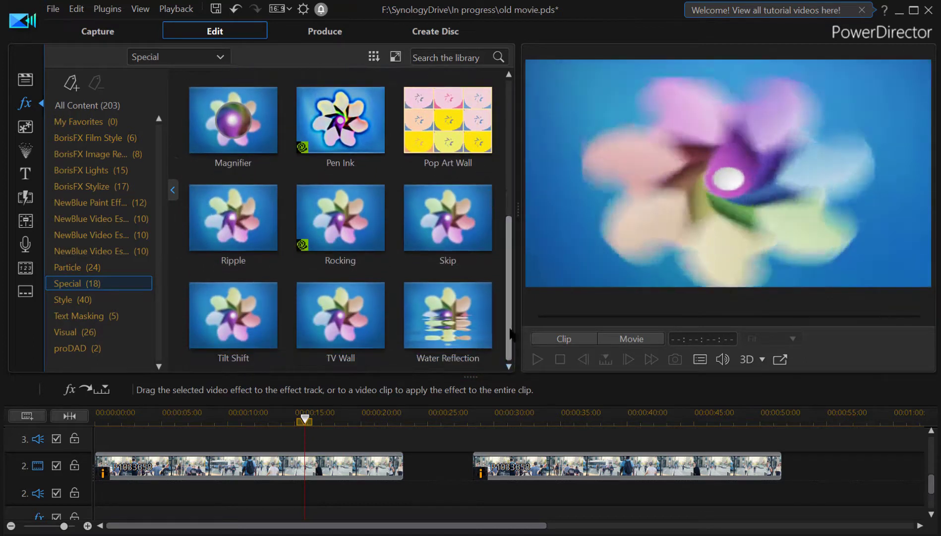
left_click(448, 218)
left_click_drag(451, 221, 169, 467)
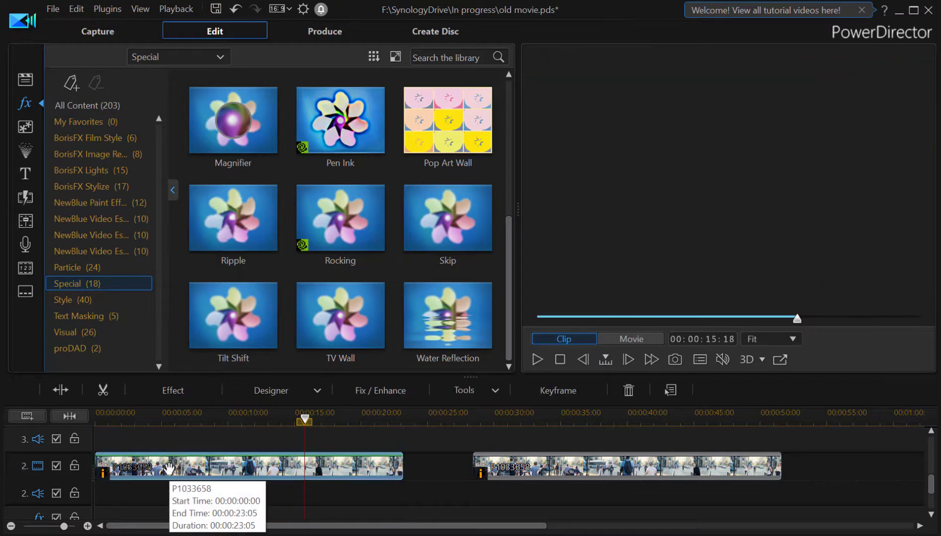
Open the clip's effect settings and set the Skip effect's Frequency to 3.
left_click(168, 392)
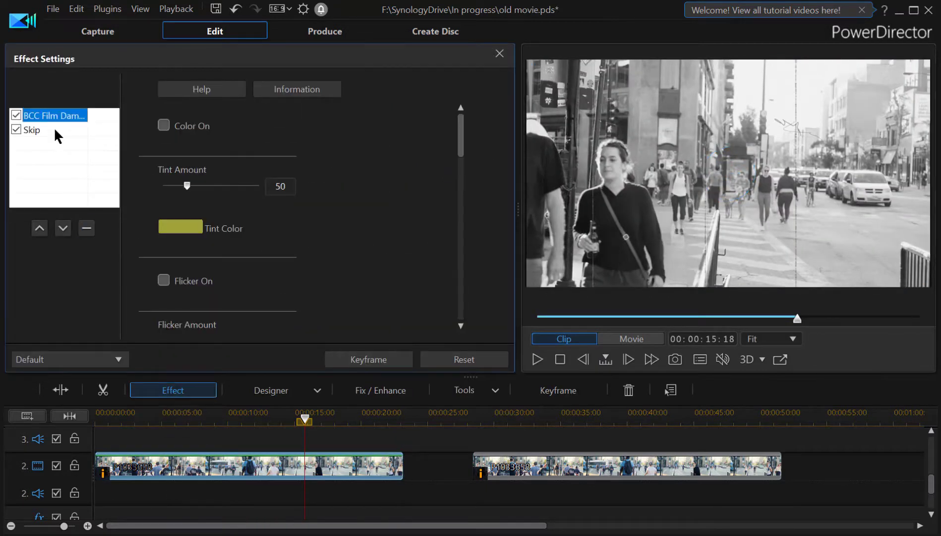
left_click(55, 130)
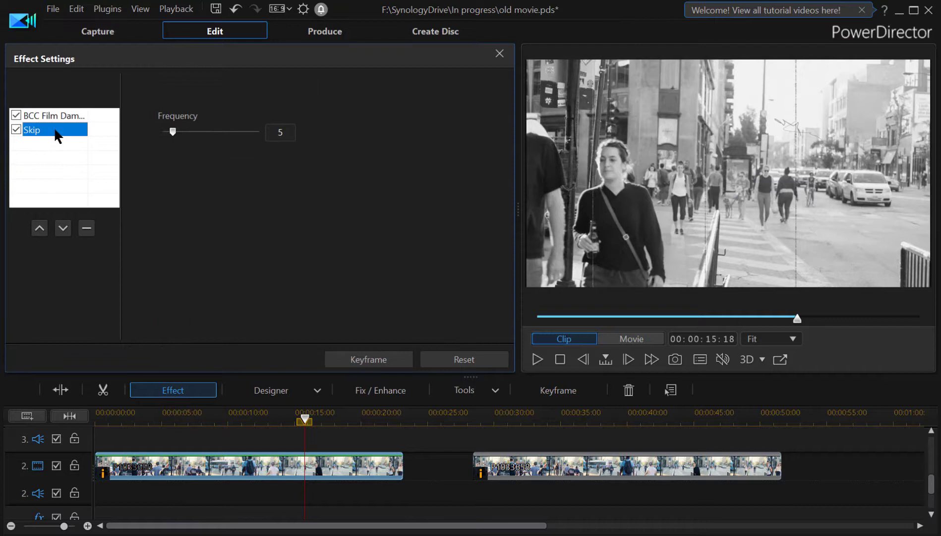
left_click(290, 132)
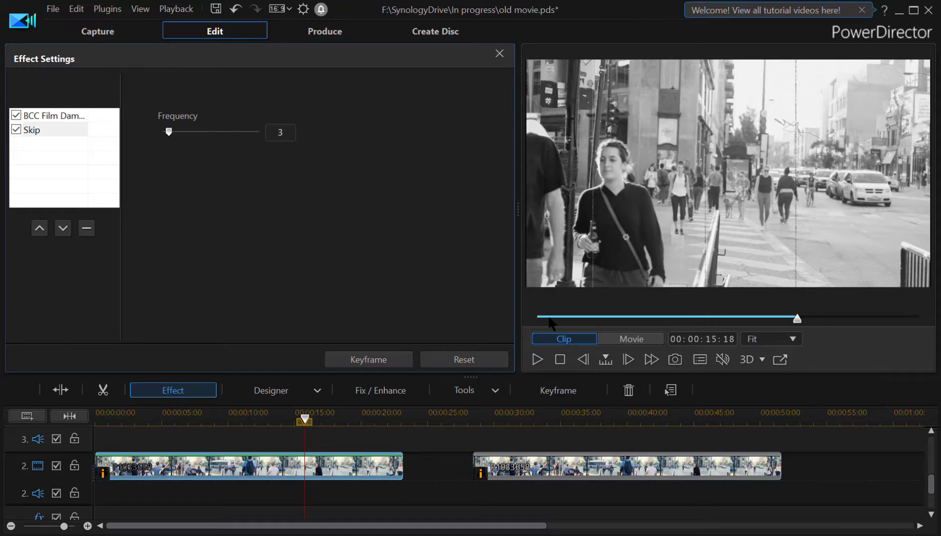
Play the clip from its start in the preview to review the Skip effect.
left_click_drag(552, 319, 539, 320)
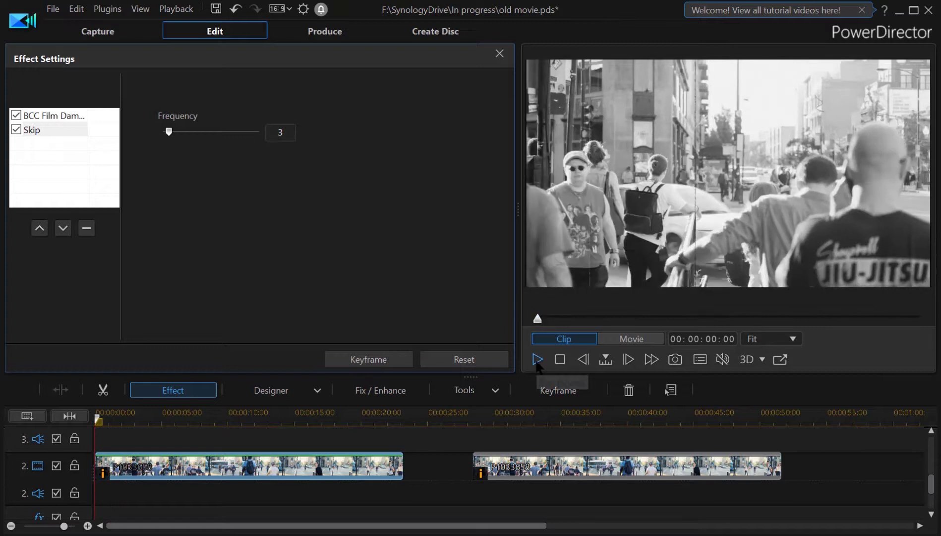
left_click(537, 361)
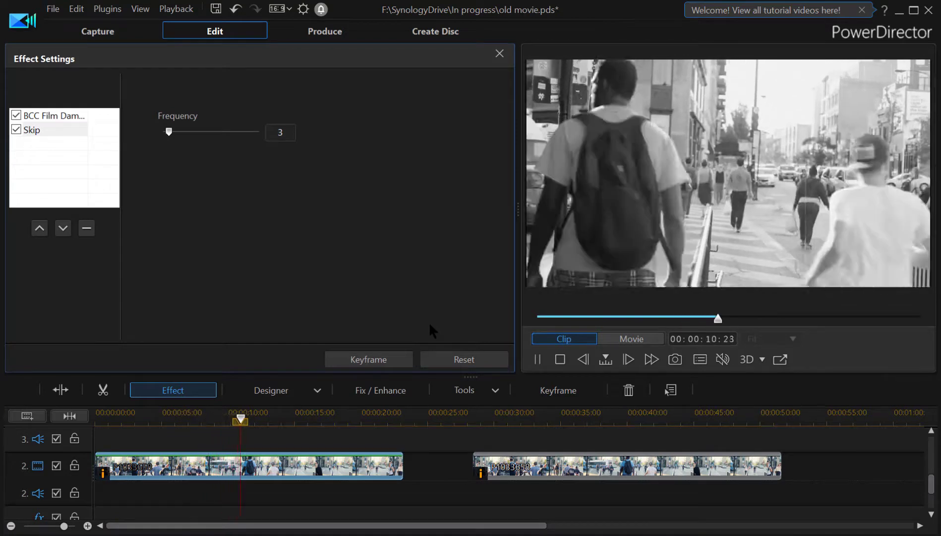
left_click(538, 359)
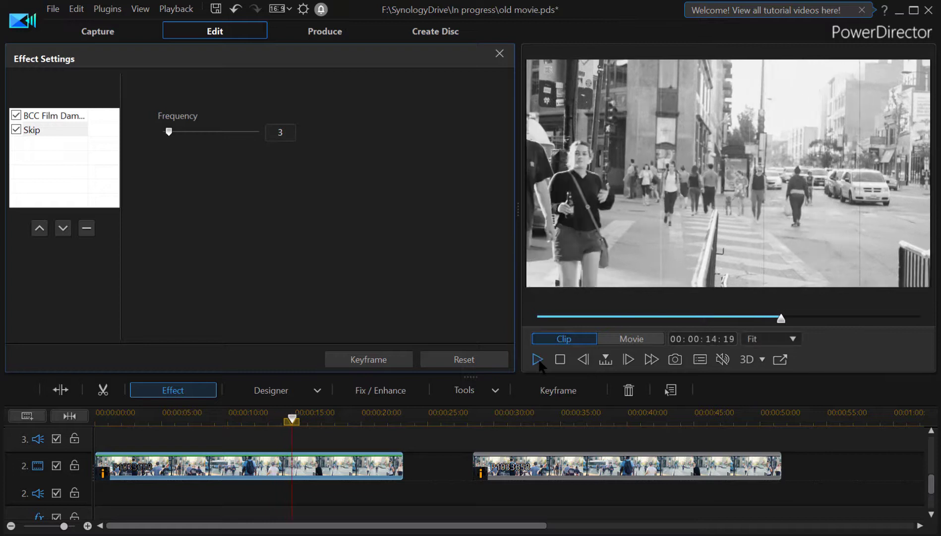